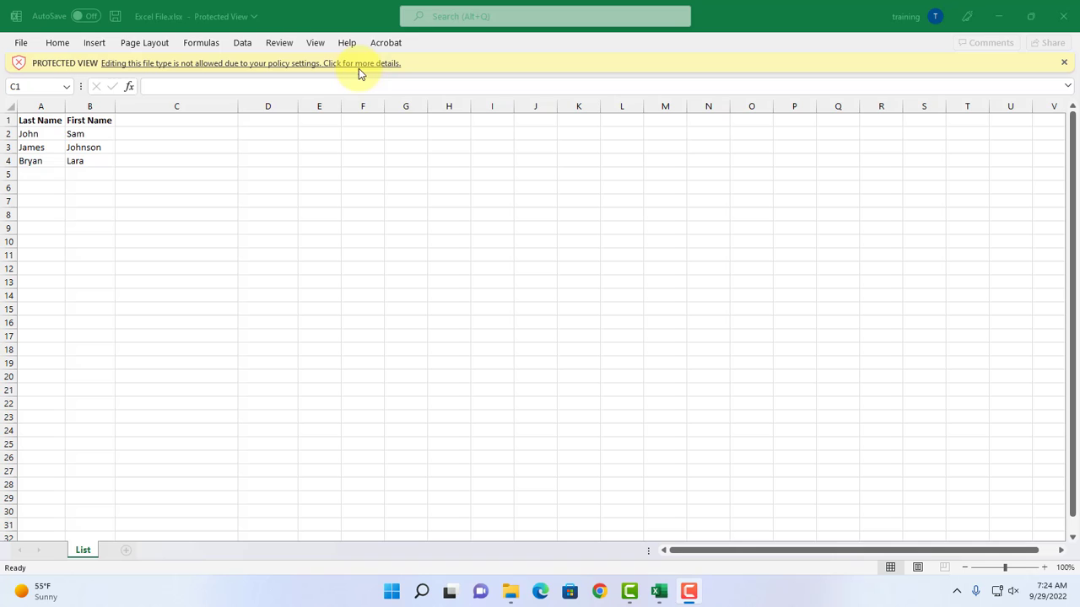
# - View the details of the Protected View policy restriction on the workbook and return to the worksheet
pyautogui.click(321, 67)
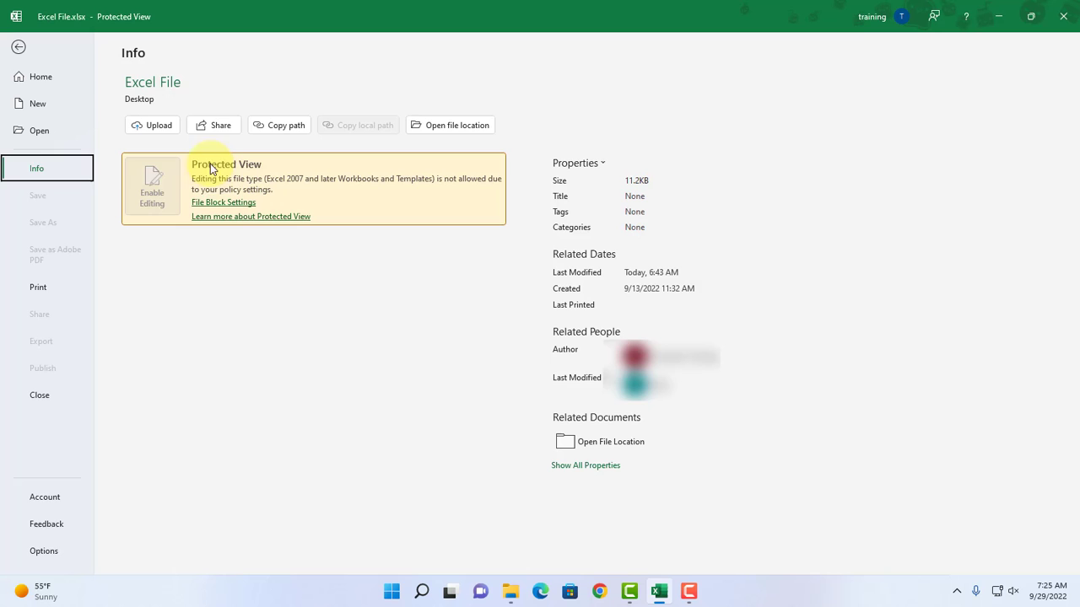
pyautogui.click(19, 47)
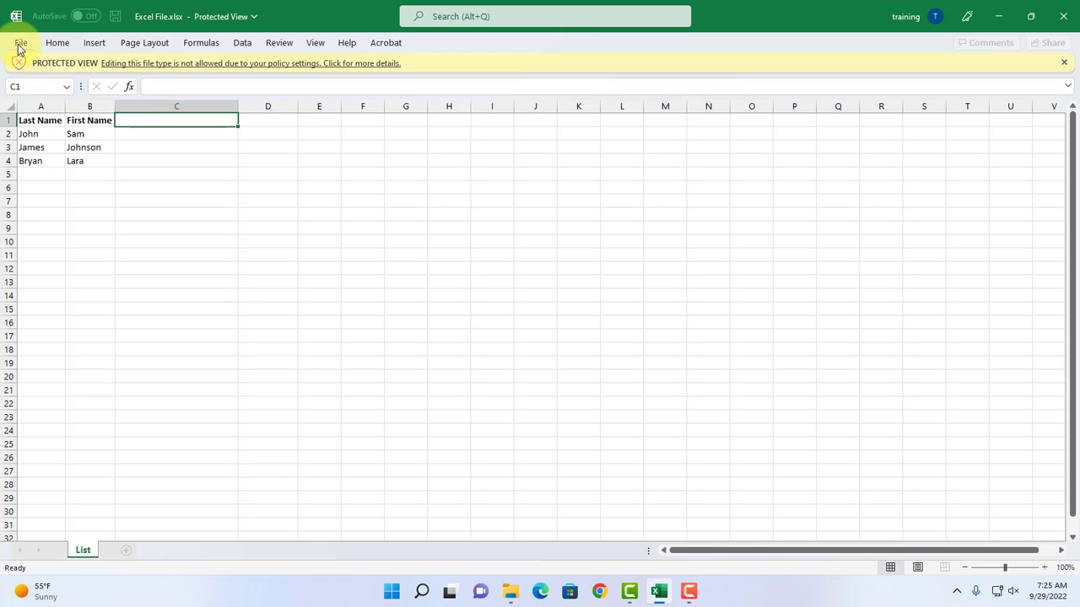
# - Open the Trust Center settings from the Excel options and review the Protected View options
pyautogui.click(20, 43)
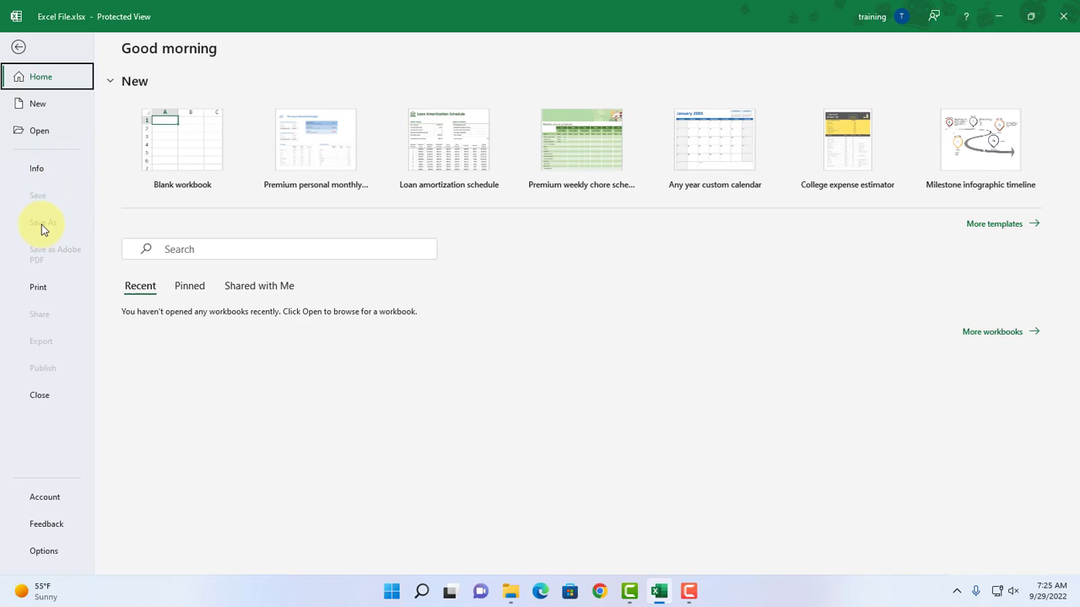
pyautogui.click(40, 555)
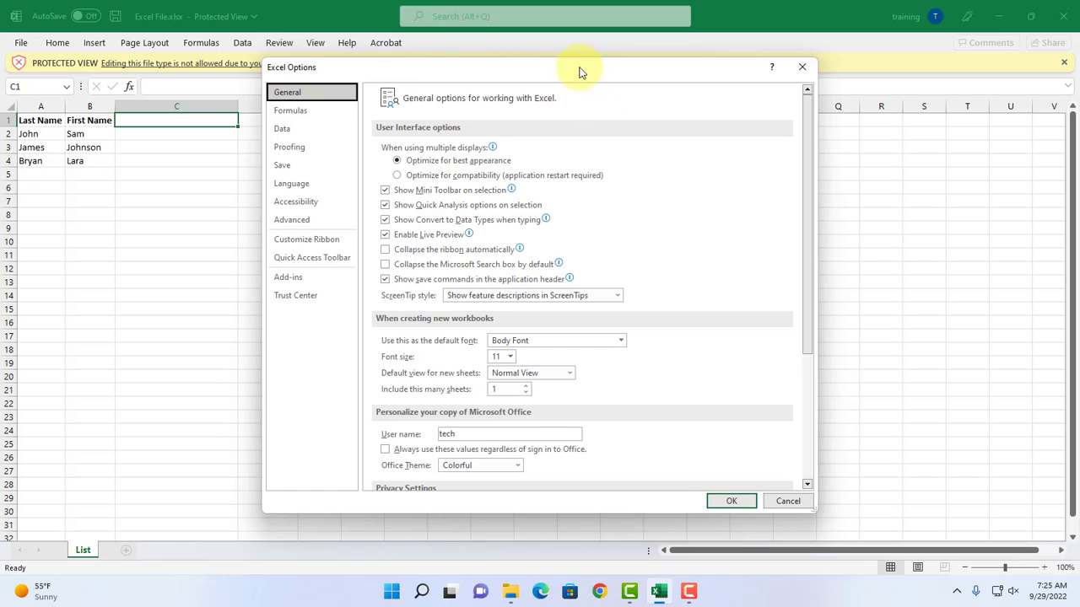
pyautogui.moveTo(578, 71); pyautogui.dragTo(547, 74)
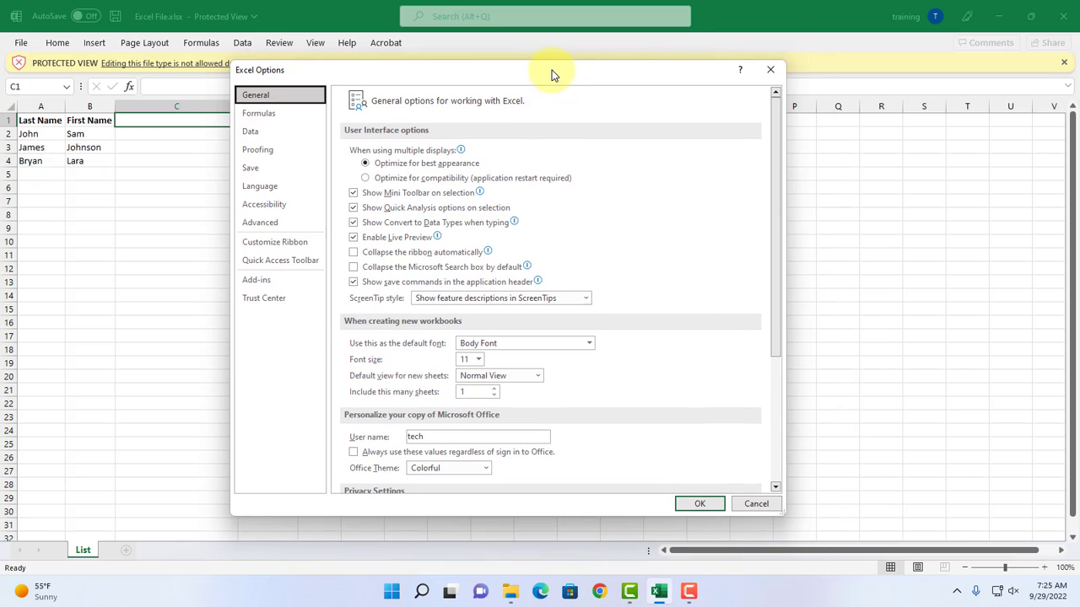
pyautogui.click(260, 300)
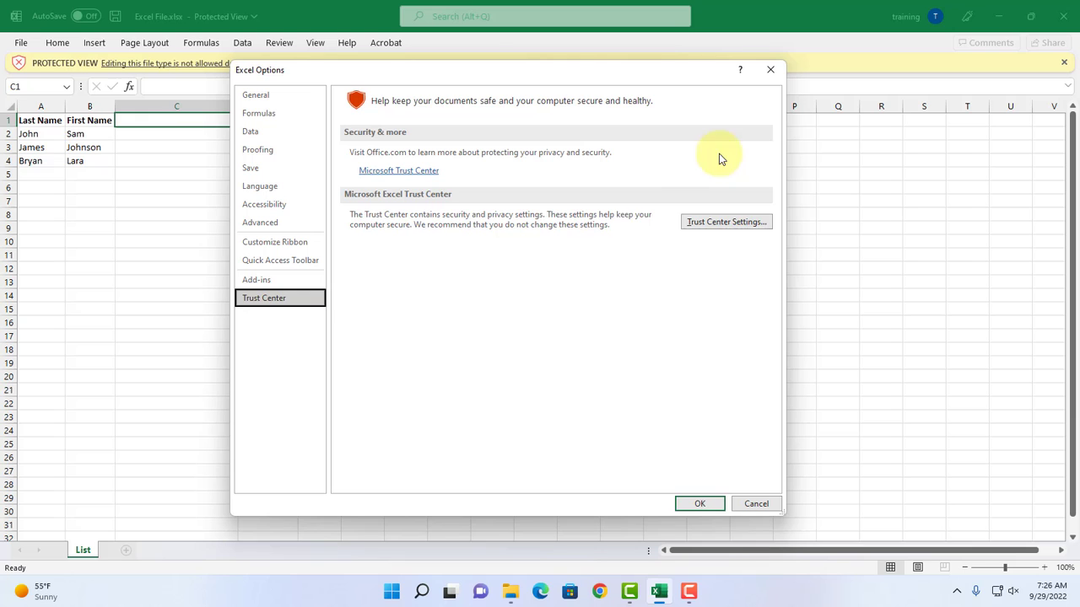
pyautogui.click(729, 223)
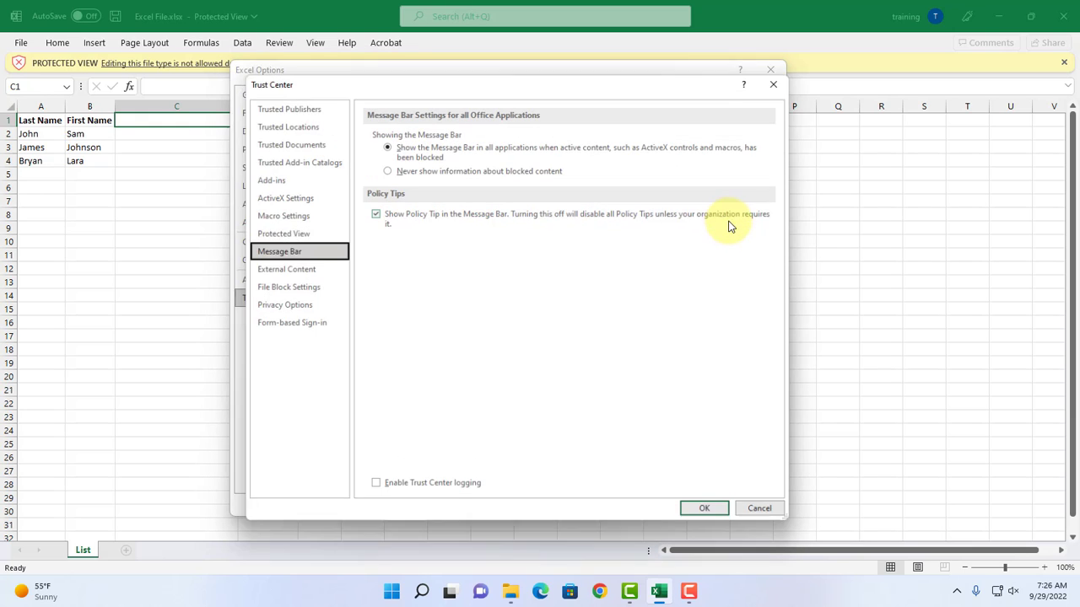
pyautogui.moveTo(380, 85); pyautogui.dragTo(368, 81)
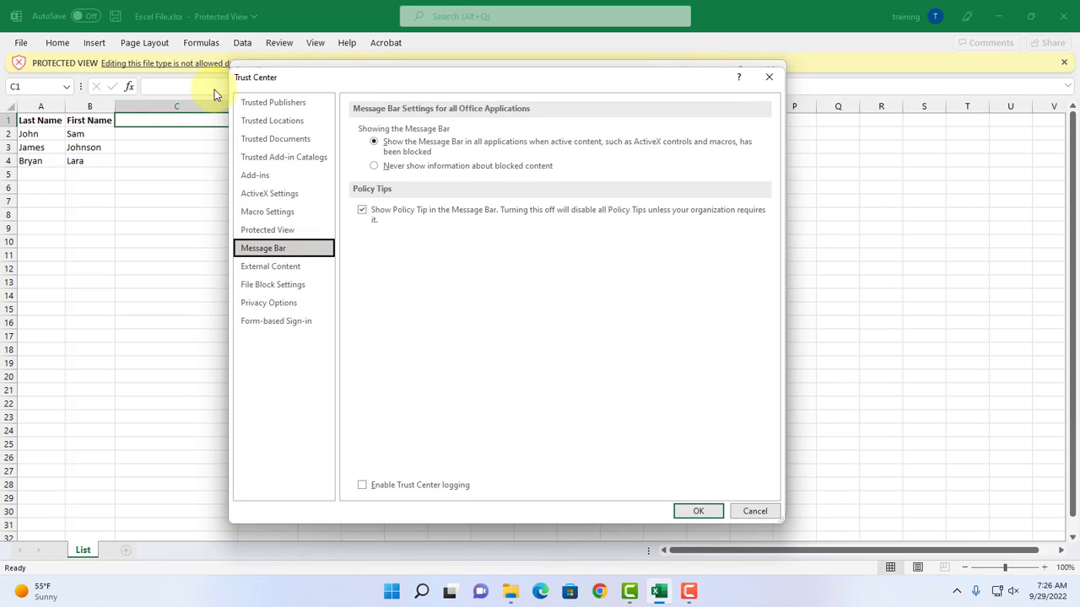
pyautogui.click(287, 233)
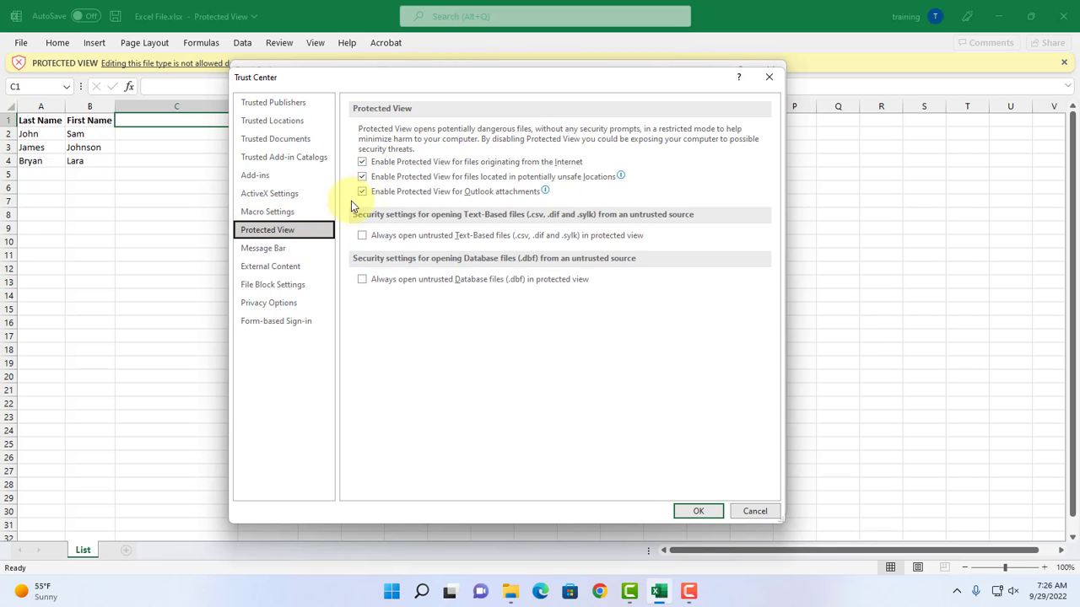
pyautogui.click(361, 162)
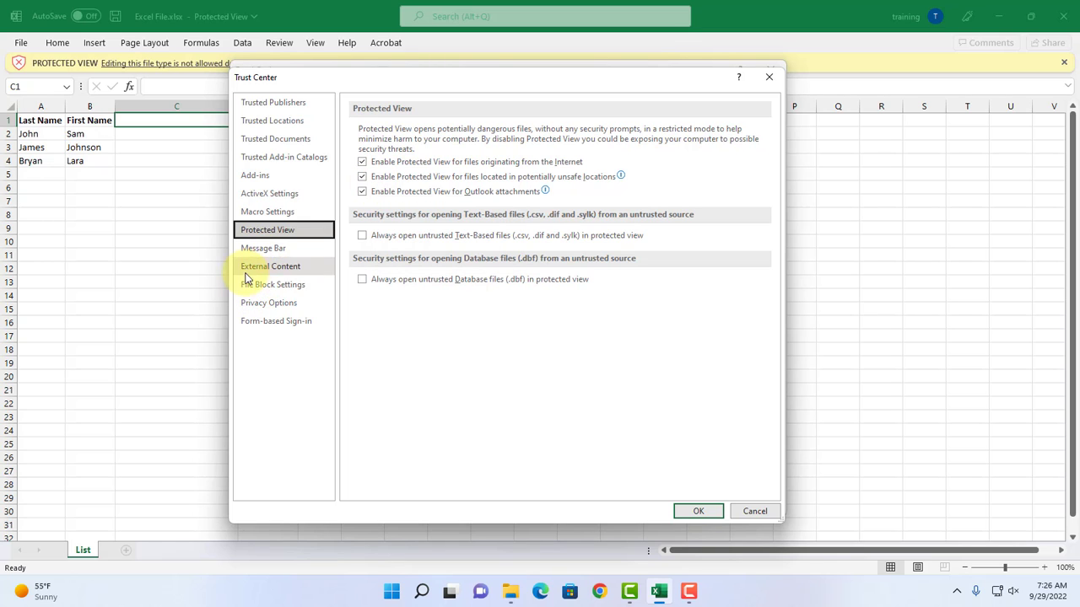
# - In File Block Settings, clear Open and Save for Excel 2007 and later Workbooks and Templates and for Macro-Enabled Workbooks and Templates
pyautogui.click(287, 284)
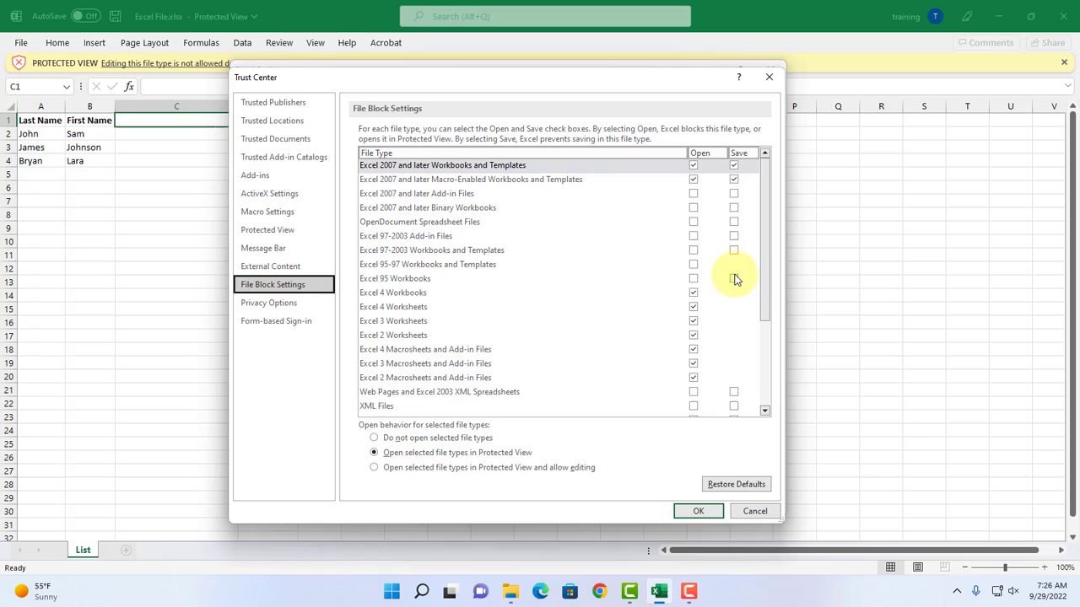
pyautogui.click(734, 180)
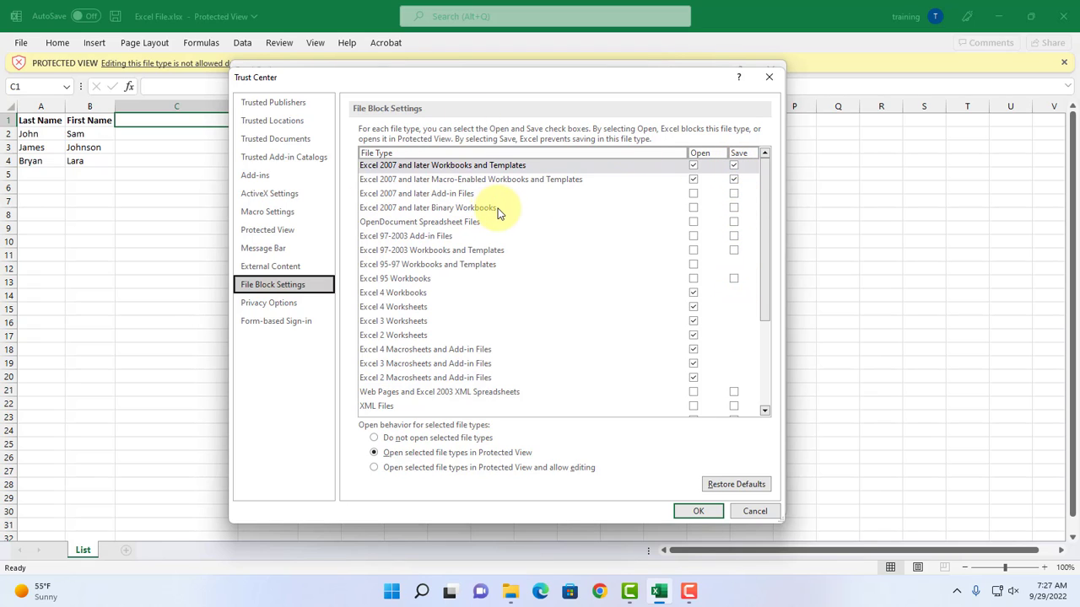
pyautogui.click(692, 180)
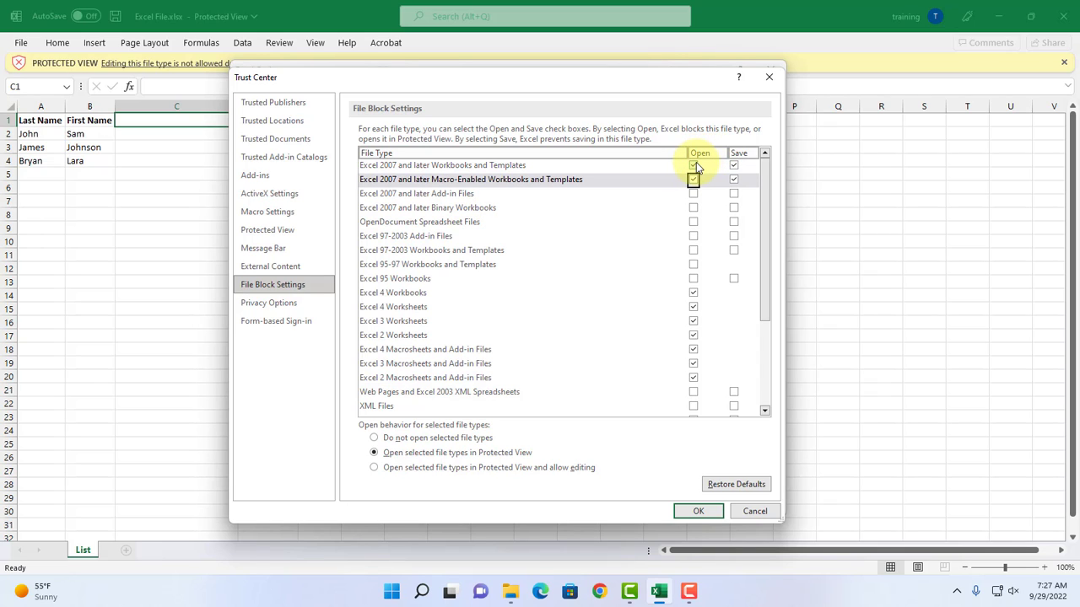
pyautogui.click(693, 166)
pyautogui.click(734, 165)
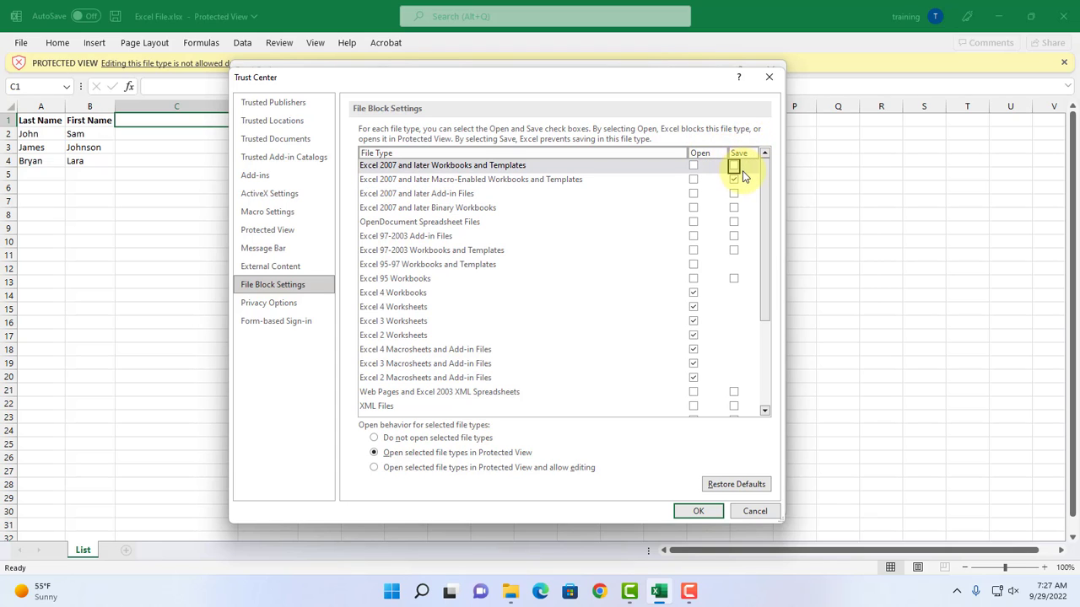
pyautogui.click(734, 180)
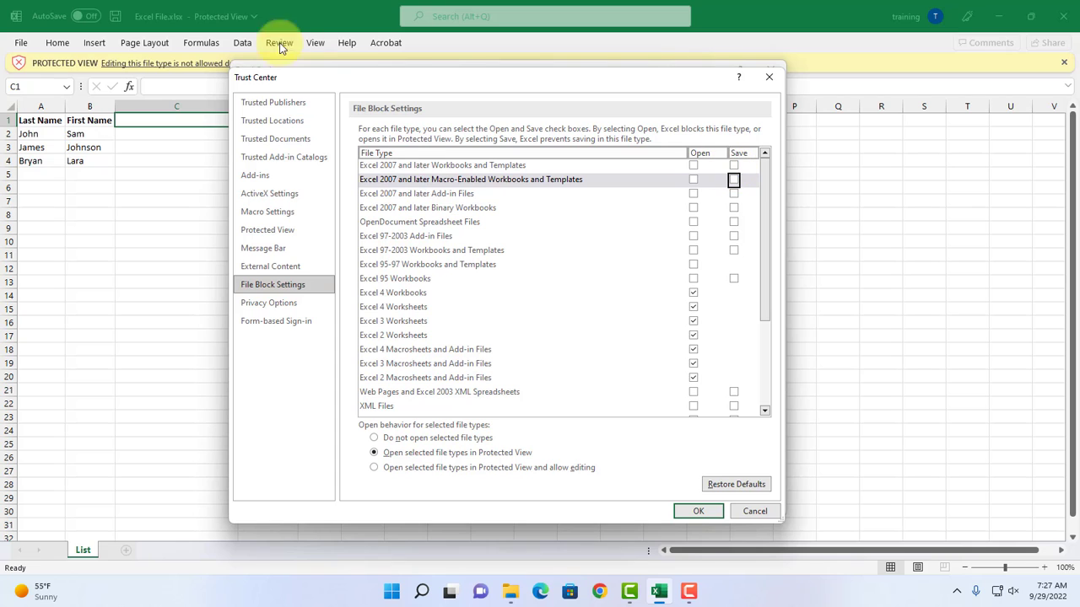
# - Review the remaining file types, keep "Open selected file types in Protected View" as the open behavior, and apply the settings
pyautogui.scroll(-2, 675, 211)
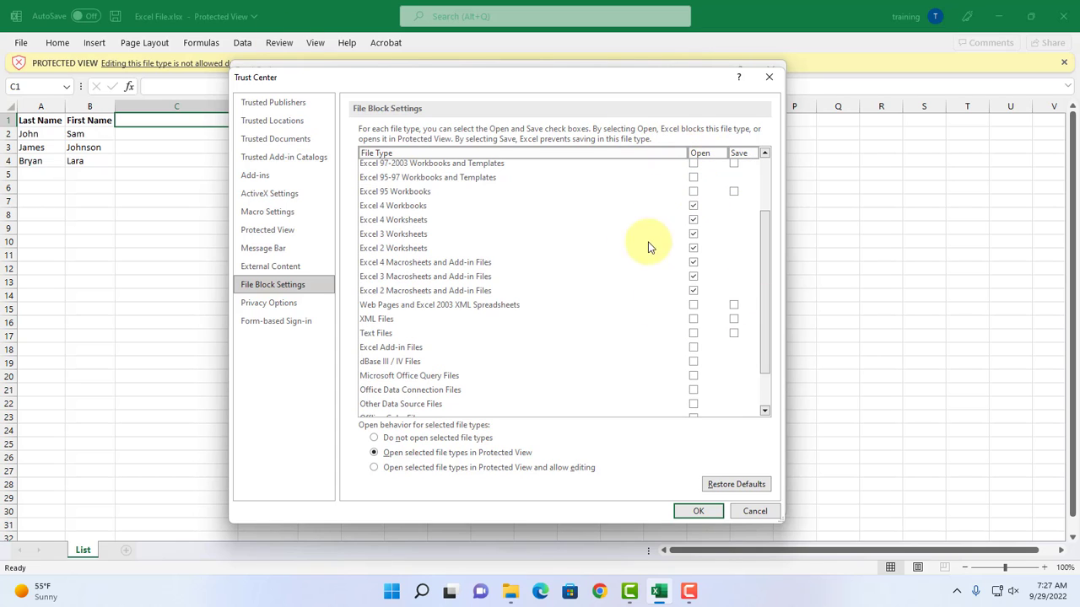
pyautogui.scroll(-2, 766, 346)
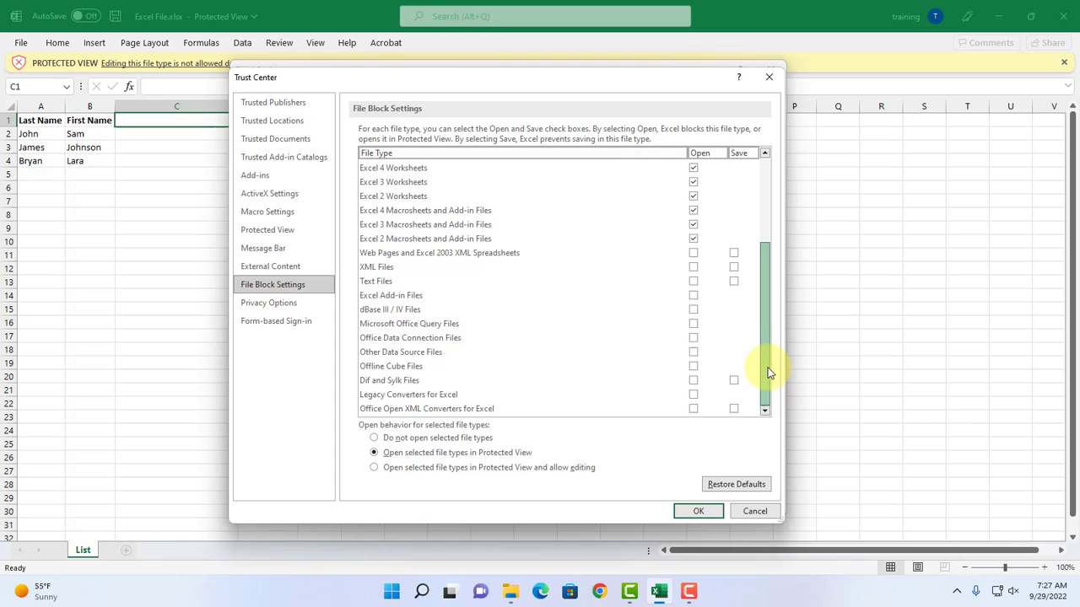
pyautogui.scroll(5, 766, 369)
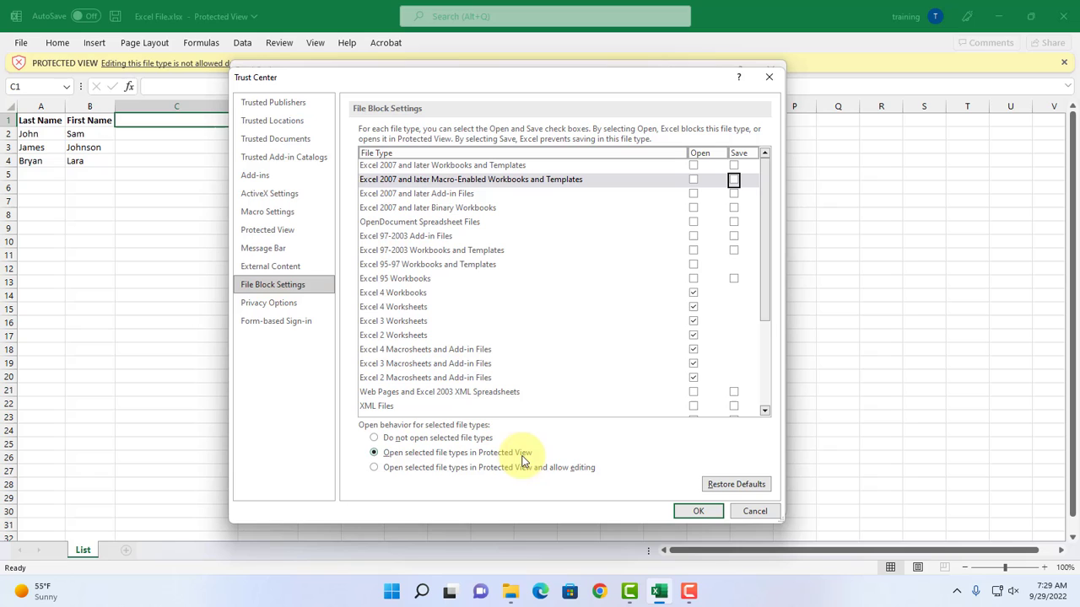
pyautogui.click(374, 453)
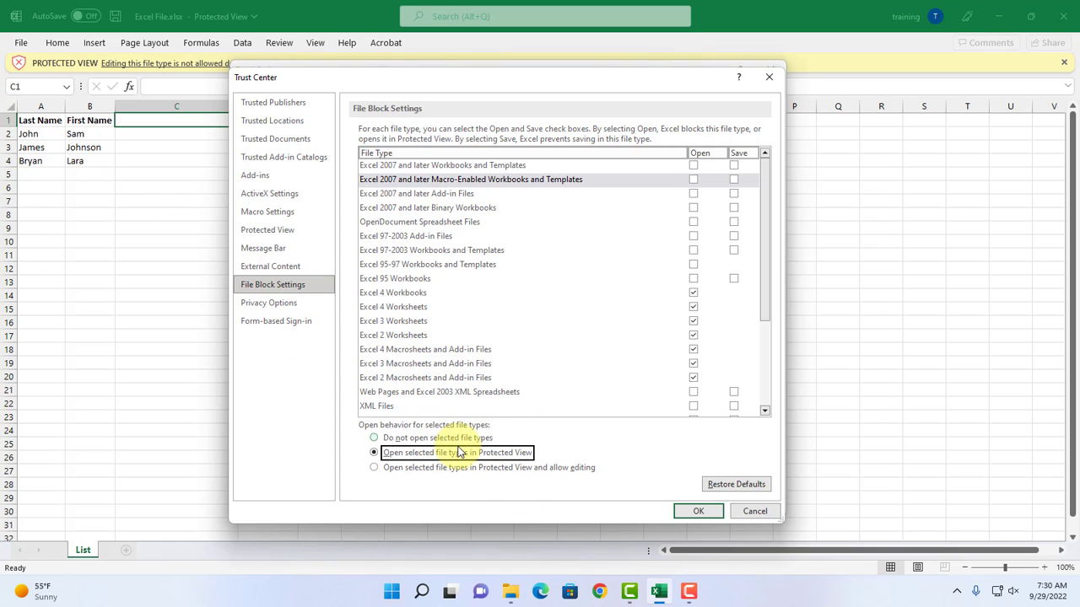
pyautogui.click(692, 512)
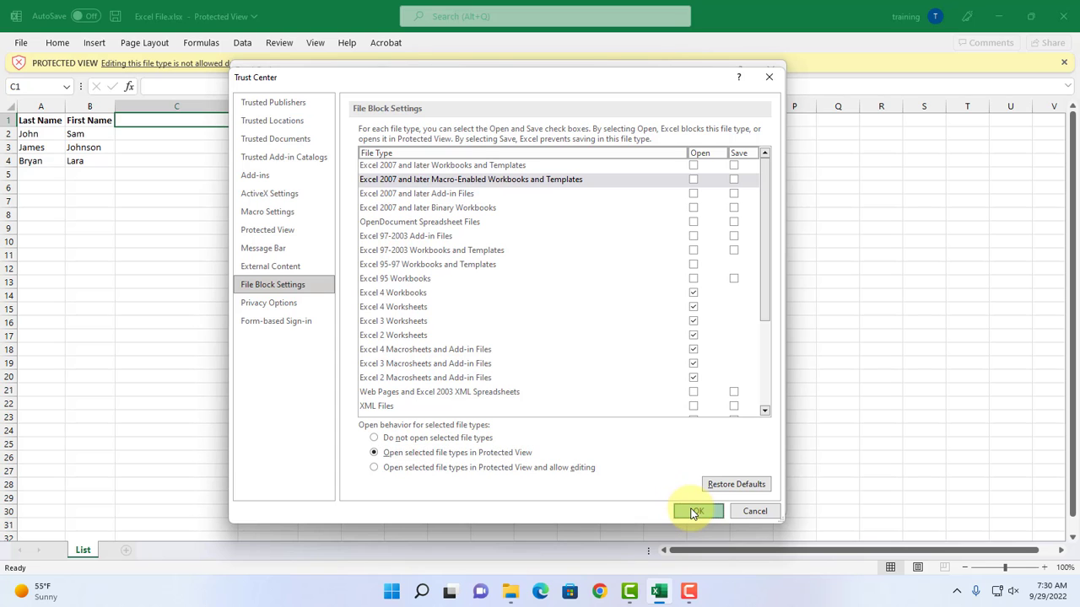
pyautogui.click(694, 506)
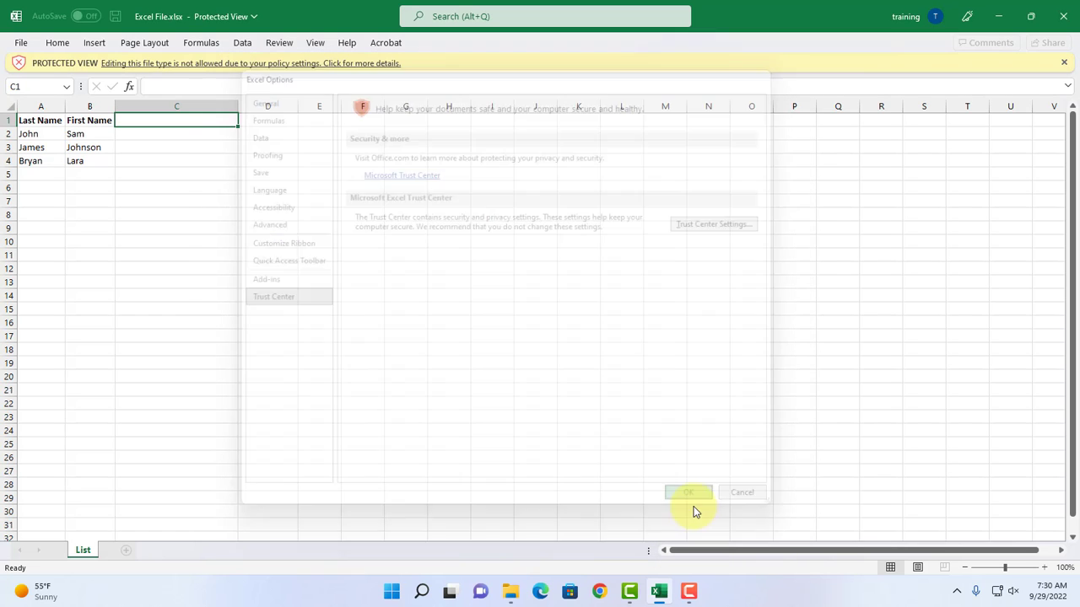
# - Close the workbook and reopen Excel File.xlsx from the desktop
pyautogui.click(1063, 17)
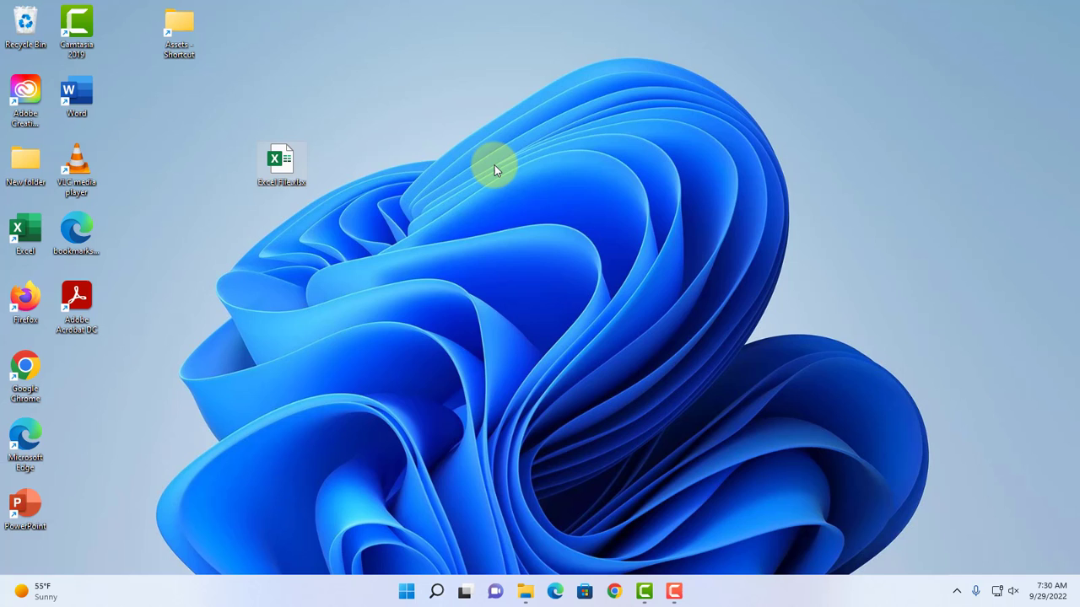
pyautogui.press('Return')
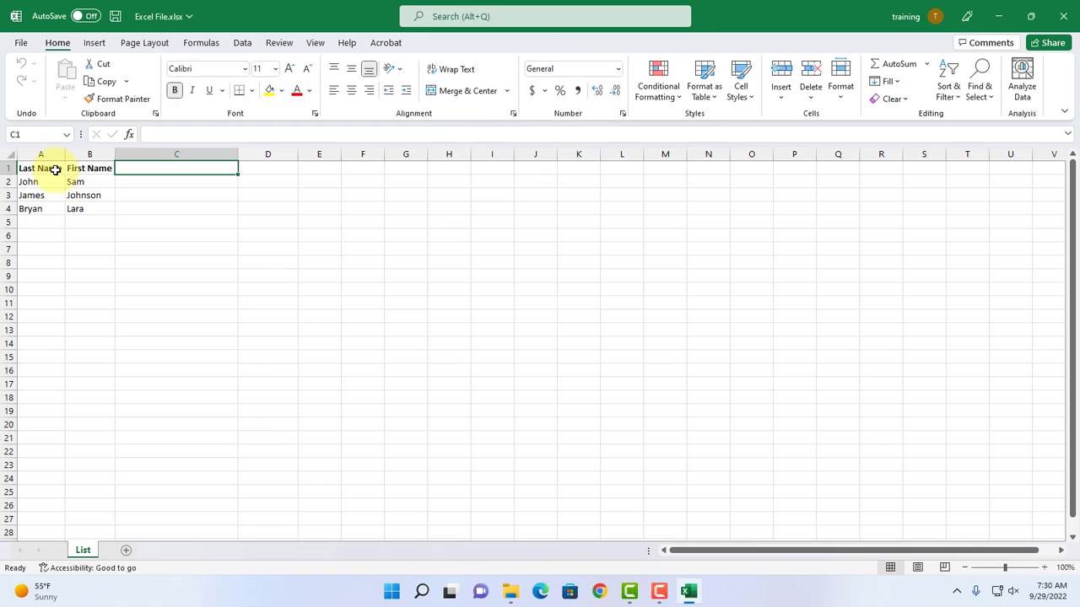
# - Enter "test" in cell B8 of the List sheet and save the workbook
pyautogui.click(90, 262)
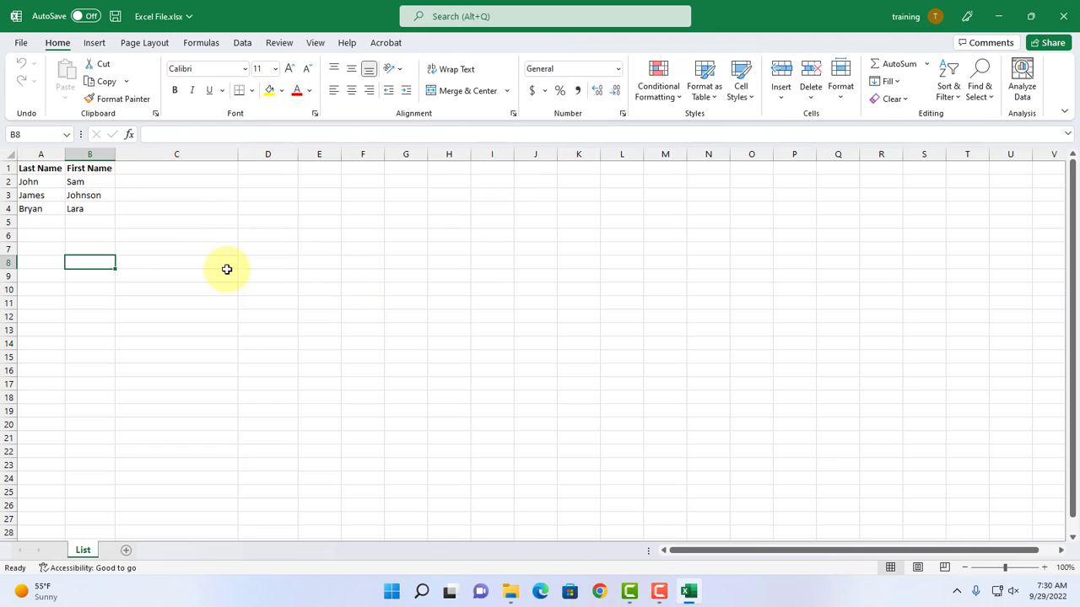
pyautogui.write('test')
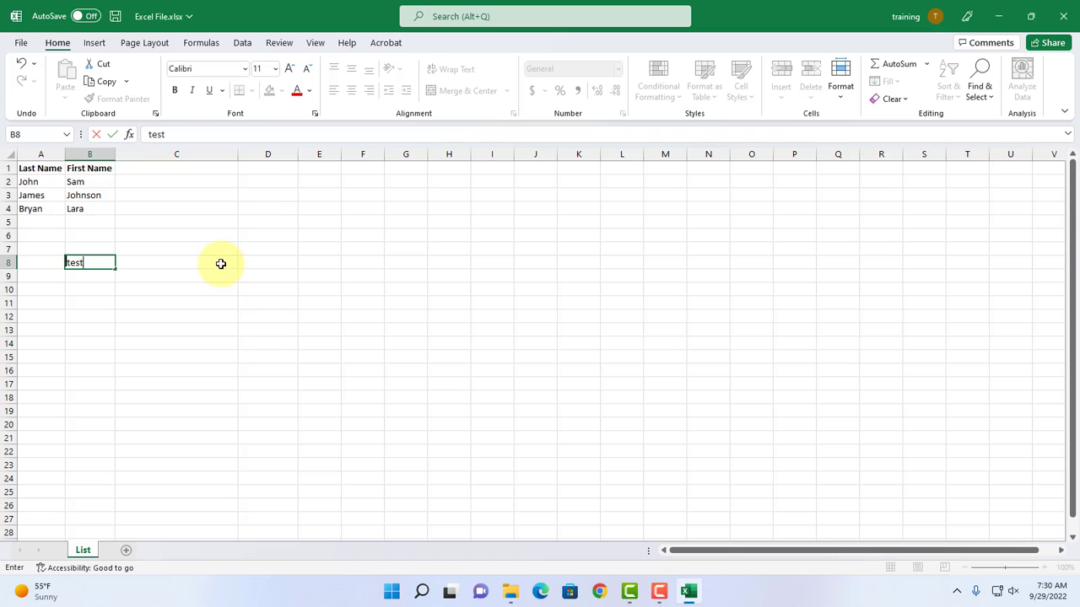
pyautogui.click(18, 44)
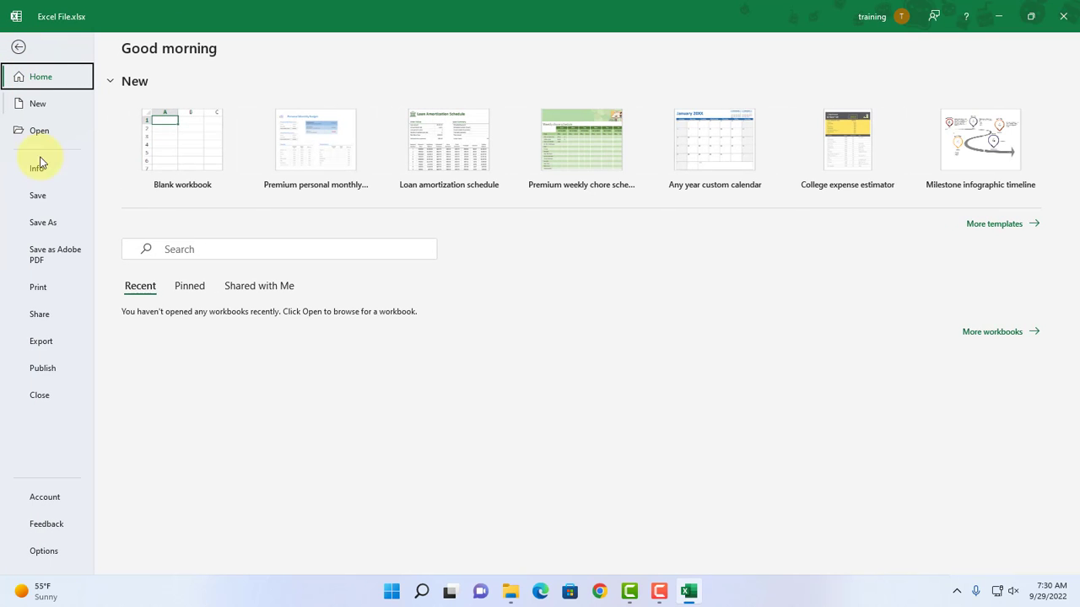
pyautogui.click(38, 196)
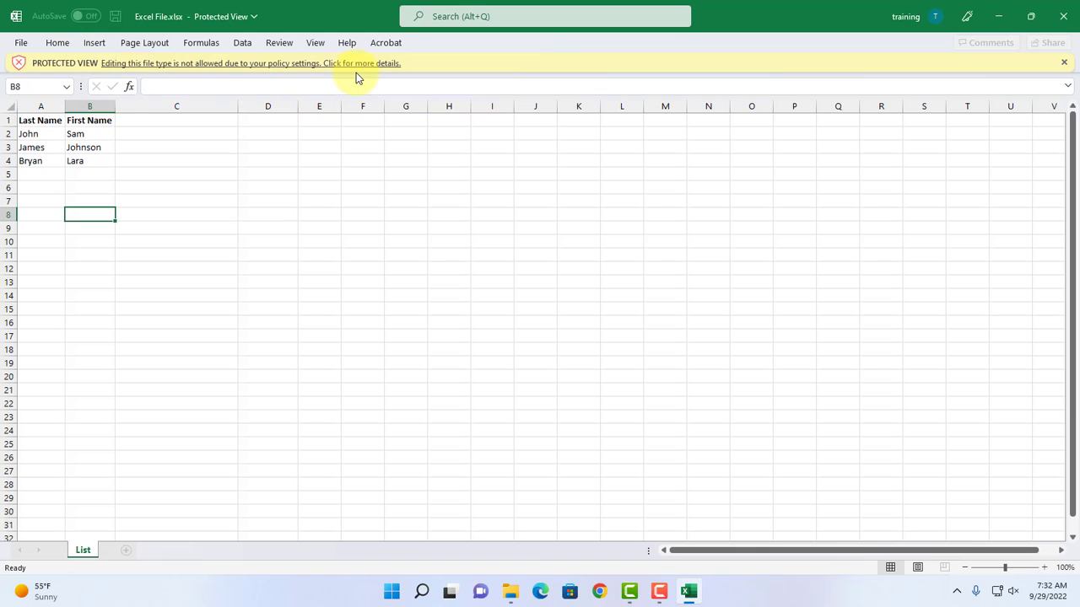
# - Restore the File Block Settings in the Trust Center to their default values
pyautogui.click(22, 42)
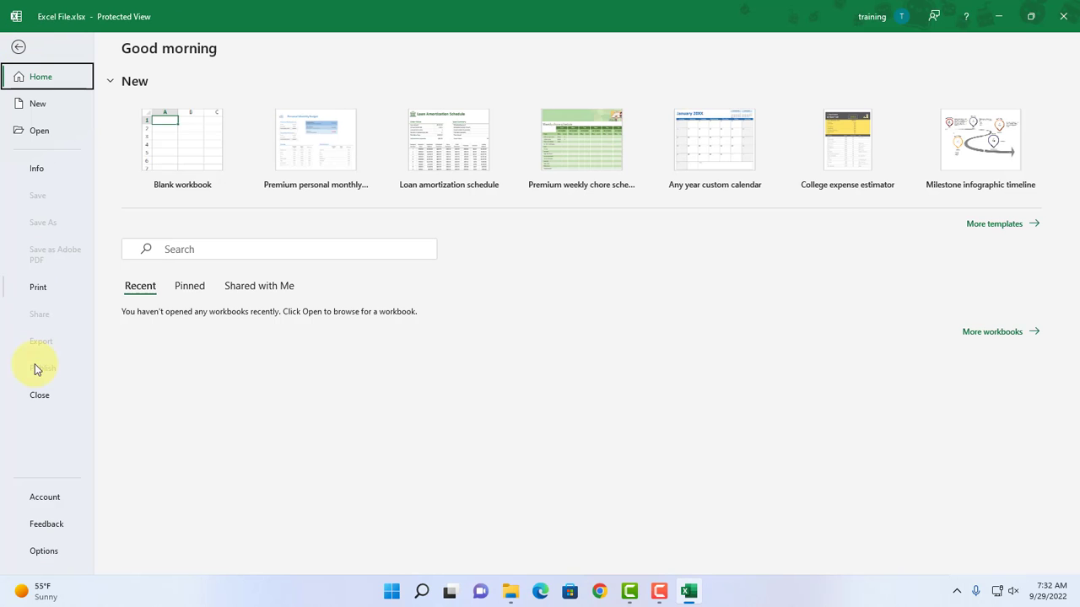
pyautogui.click(33, 549)
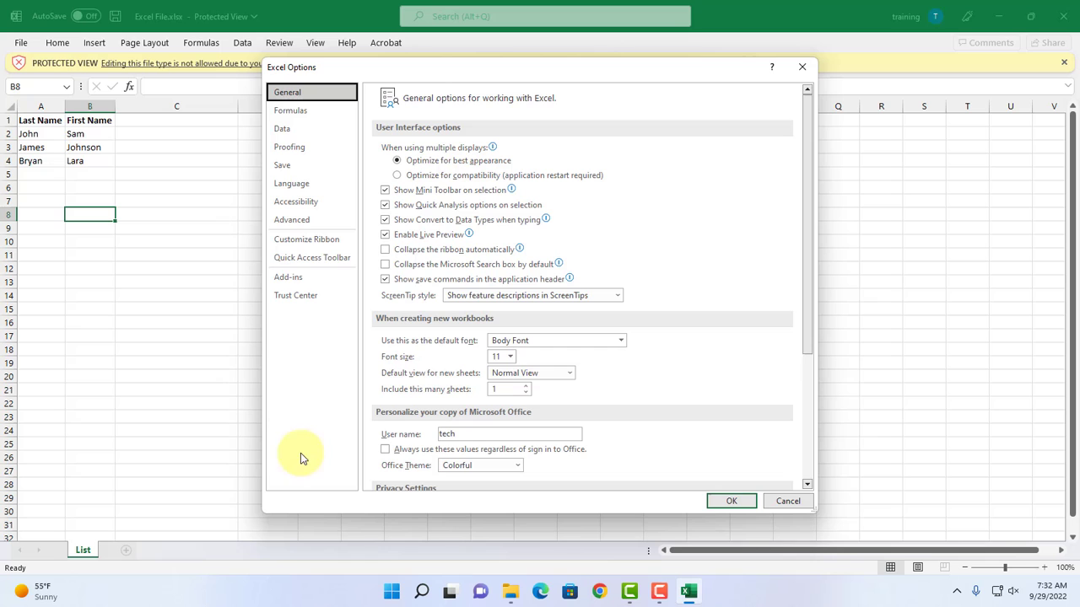
pyautogui.click(291, 296)
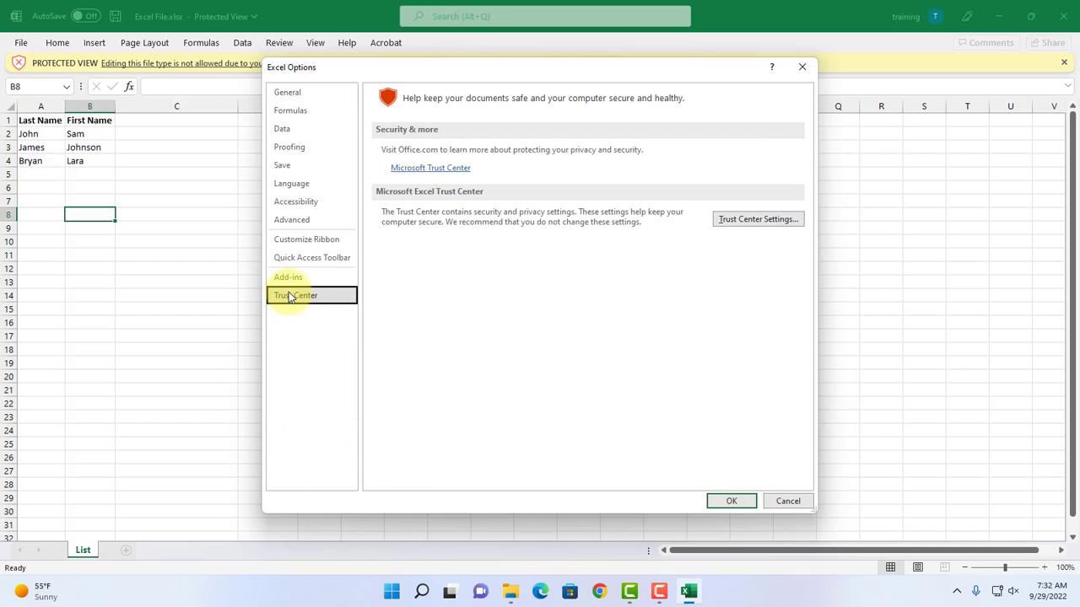
pyautogui.click(746, 220)
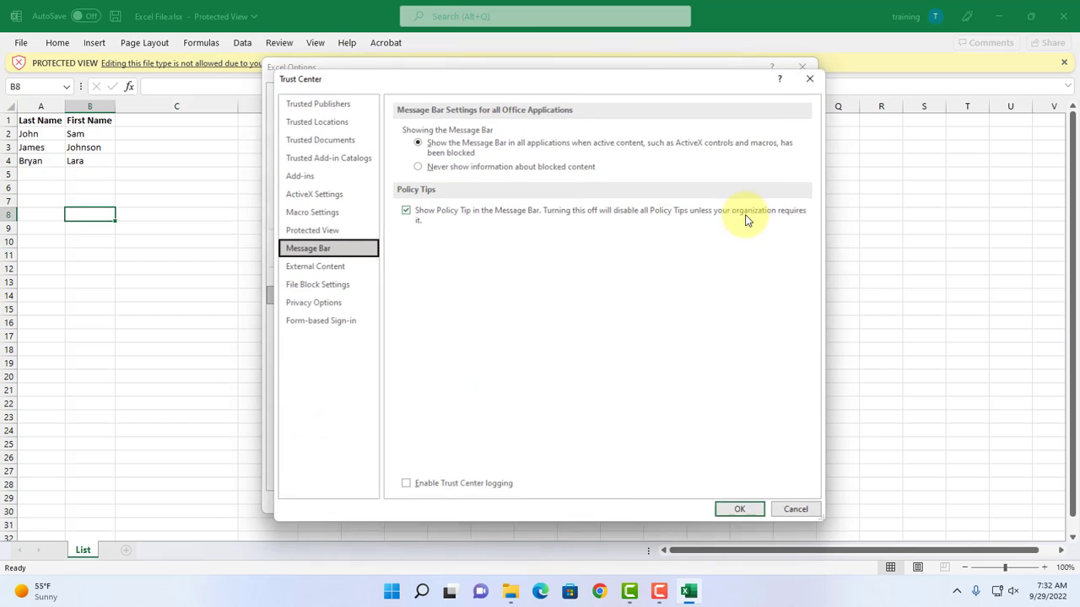
pyautogui.click(301, 291)
pyautogui.scroll(-1, 678, 294)
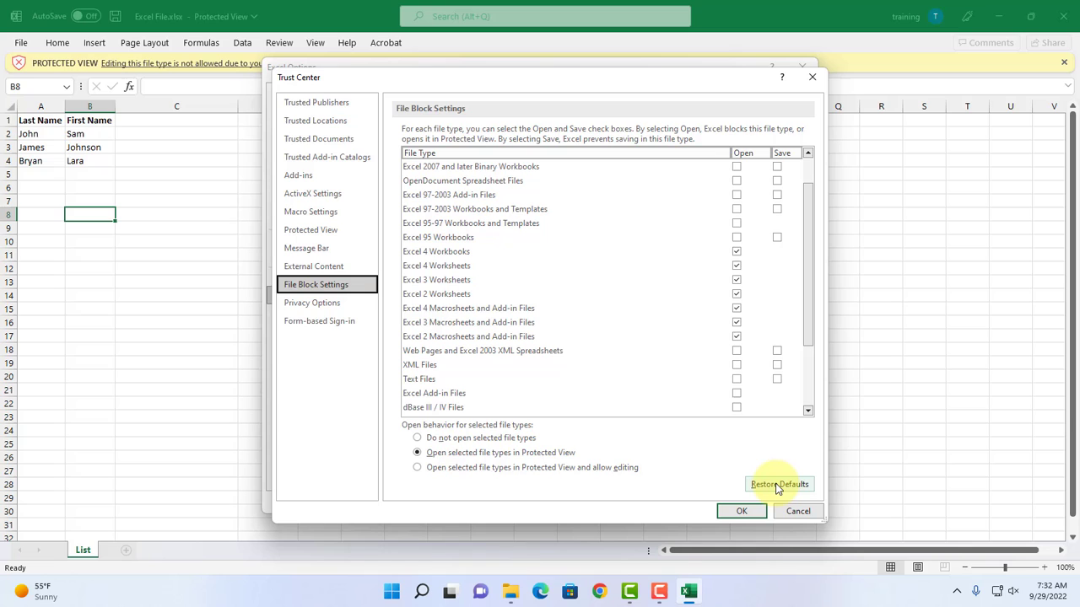
pyautogui.click(778, 486)
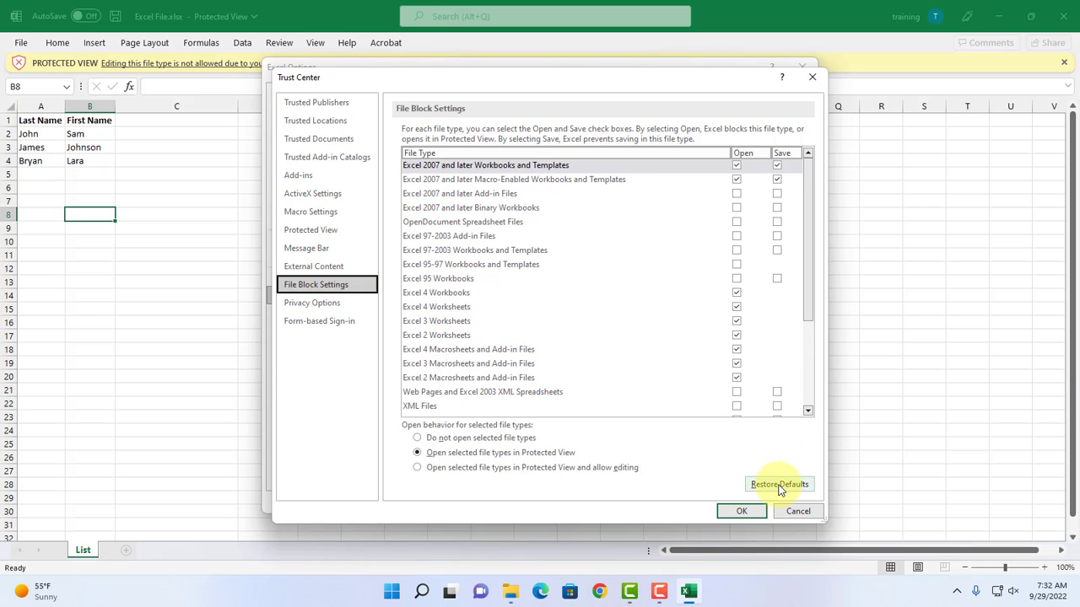
pyautogui.click(780, 486)
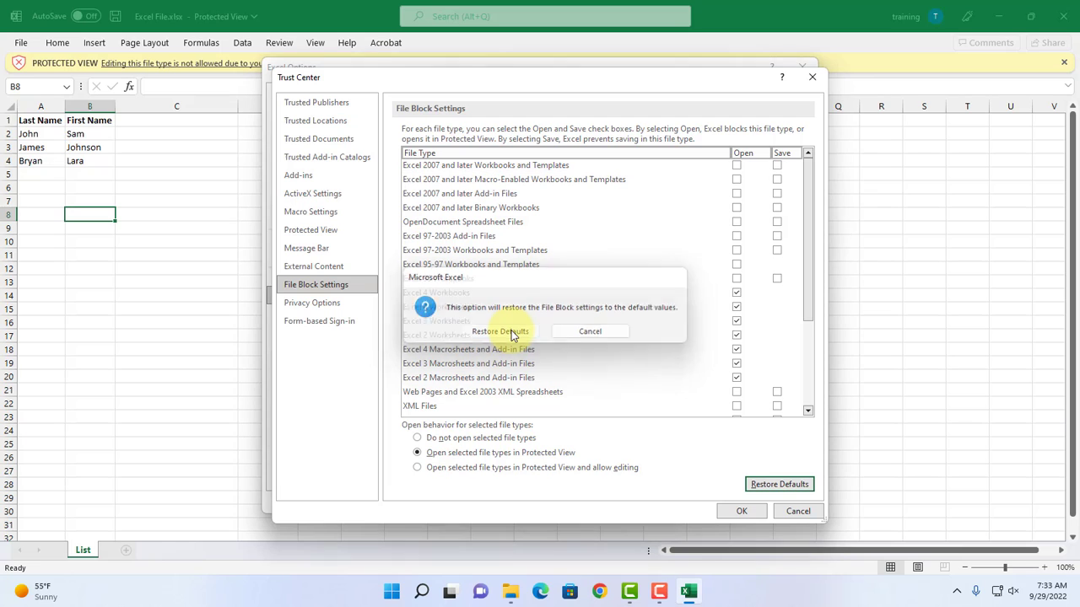
pyautogui.click(511, 332)
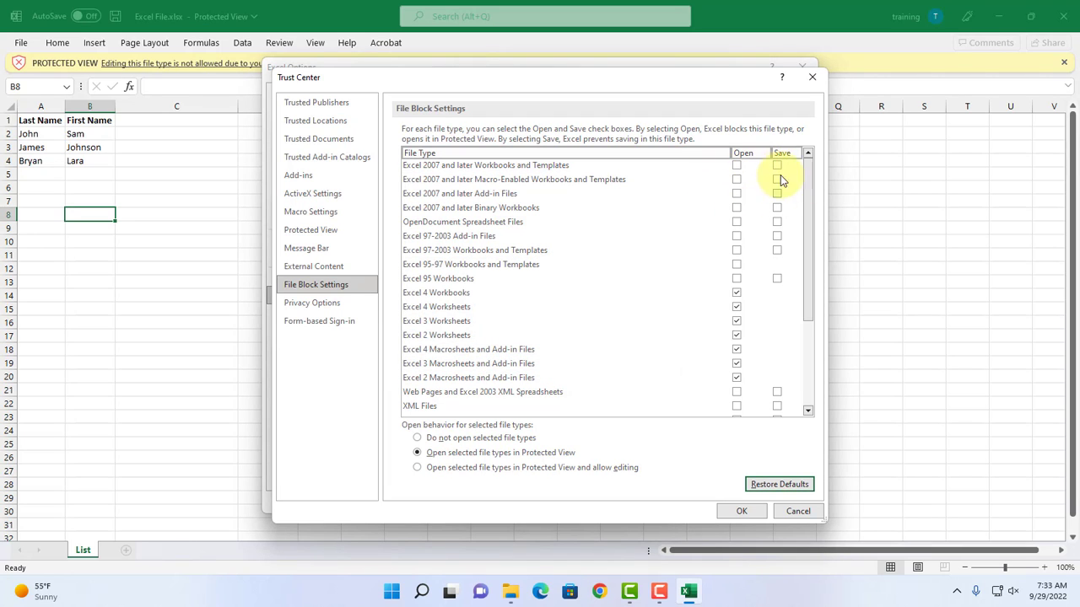
# - Apply the restored default File Block Settings, and reload Excel File.xlsx by closing it and opening it from the desktop
pyautogui.click(741, 511)
pyautogui.click(752, 501)
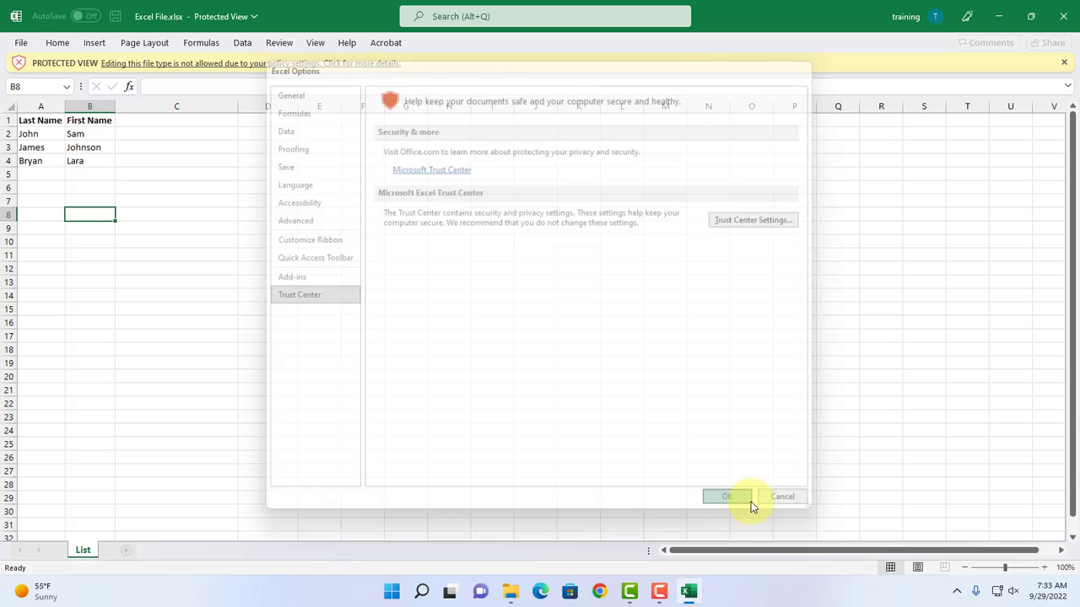
pyautogui.click(1064, 21)
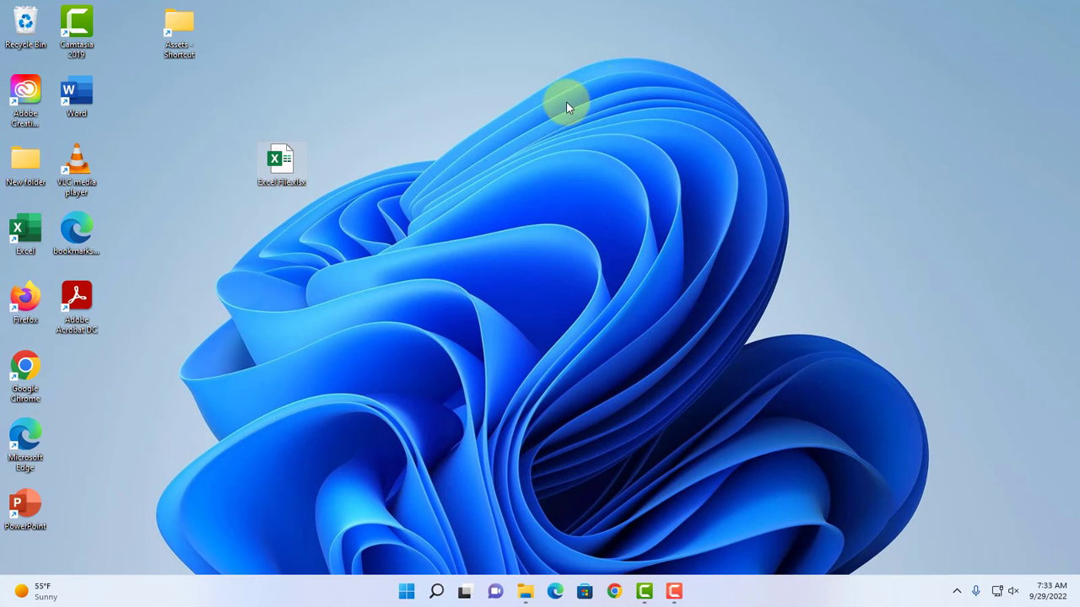
pyautogui.doubleClick(281, 162)
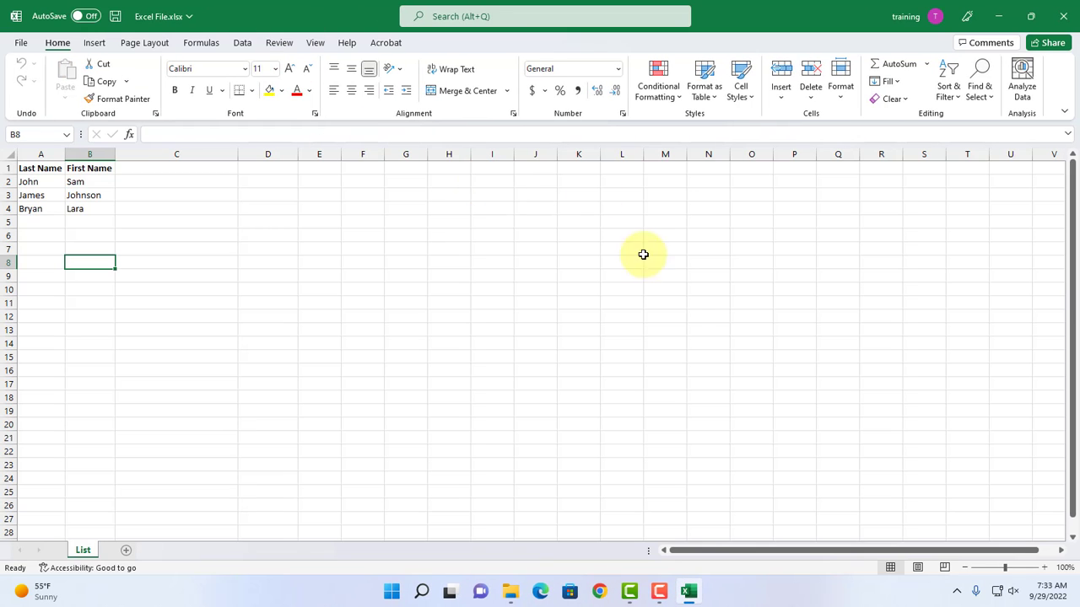
# - Enter "Excel1" in cell C6 of the List sheet and save the workbook
pyautogui.click(179, 237)
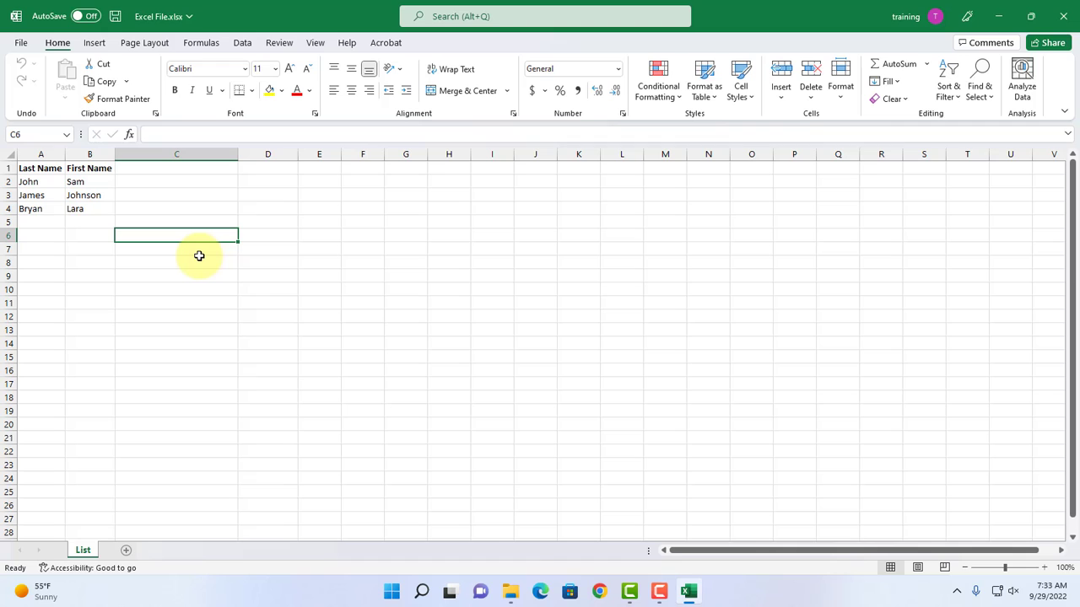
pyautogui.write('Exce')
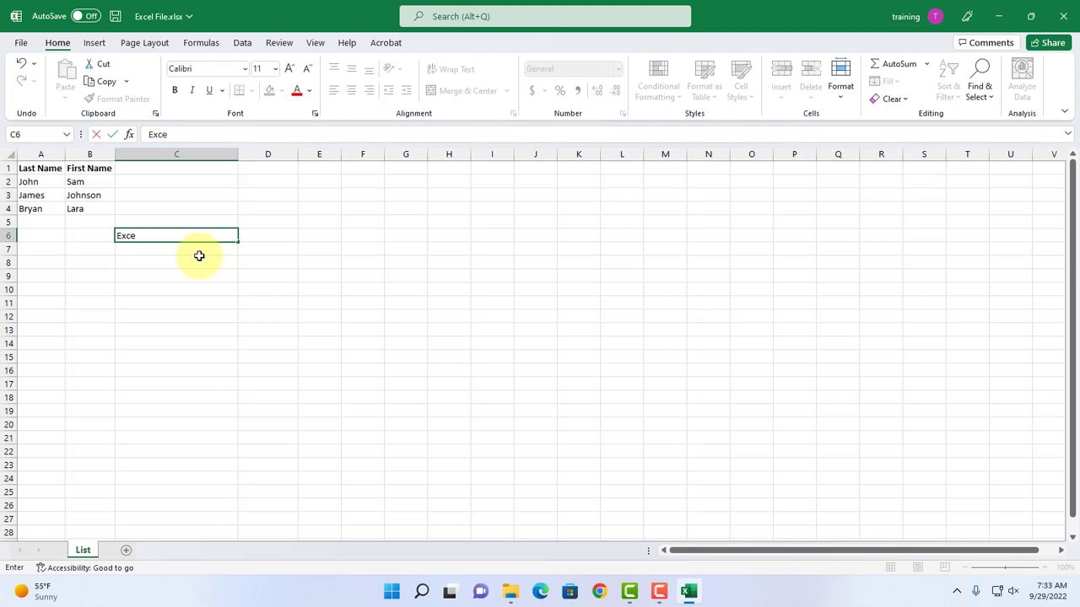
pyautogui.write('l1')
pyautogui.click(116, 17)
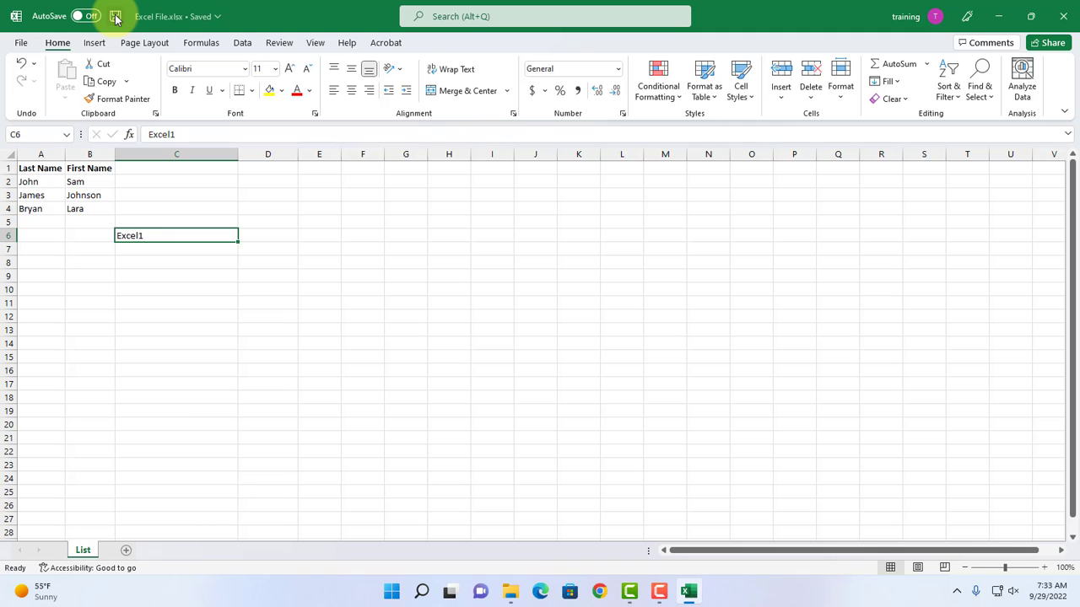
# - Close the saved workbook and open Excel File.xlsx again to check the entry in cell C6
pyautogui.click(1064, 16)
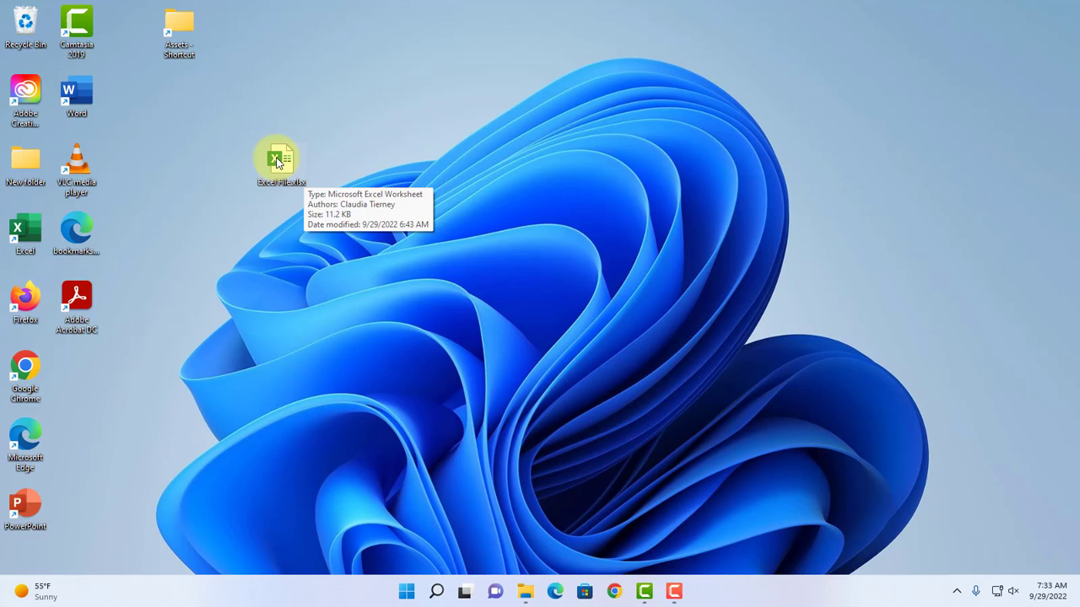
pyautogui.doubleClick(280, 158)
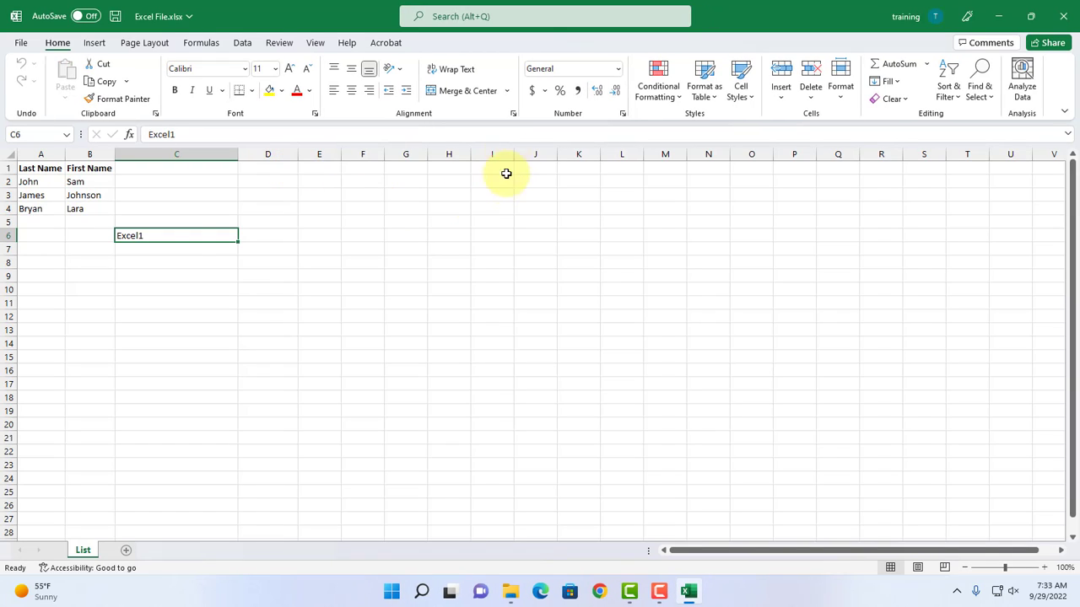